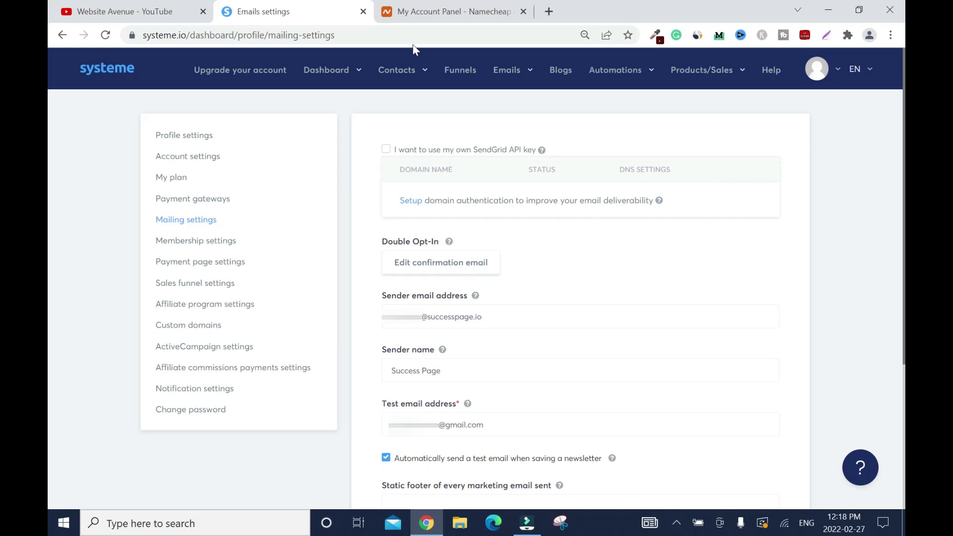
Open the Website Avenue channel's videos, then go back to Systeme.io's mailing settings
left_click(100, 11)
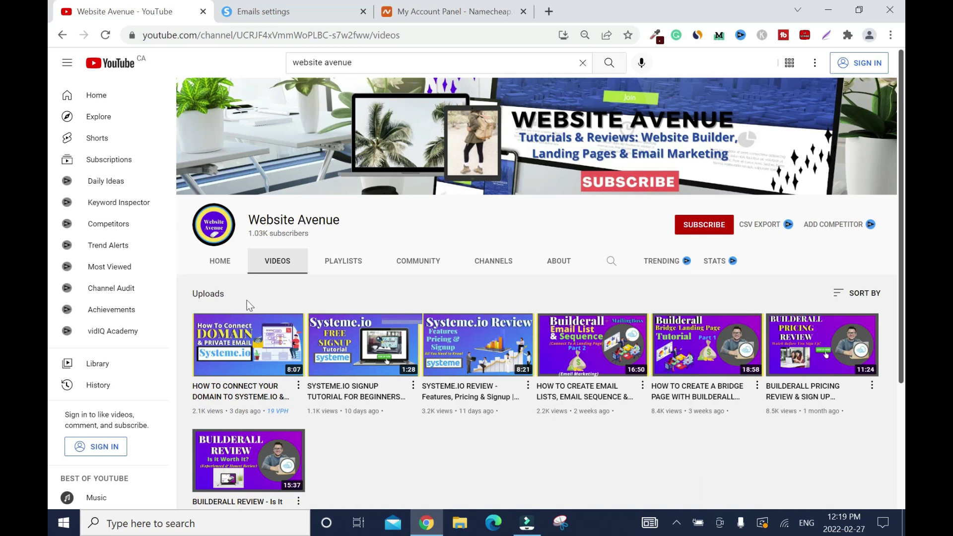
left_click(263, 14)
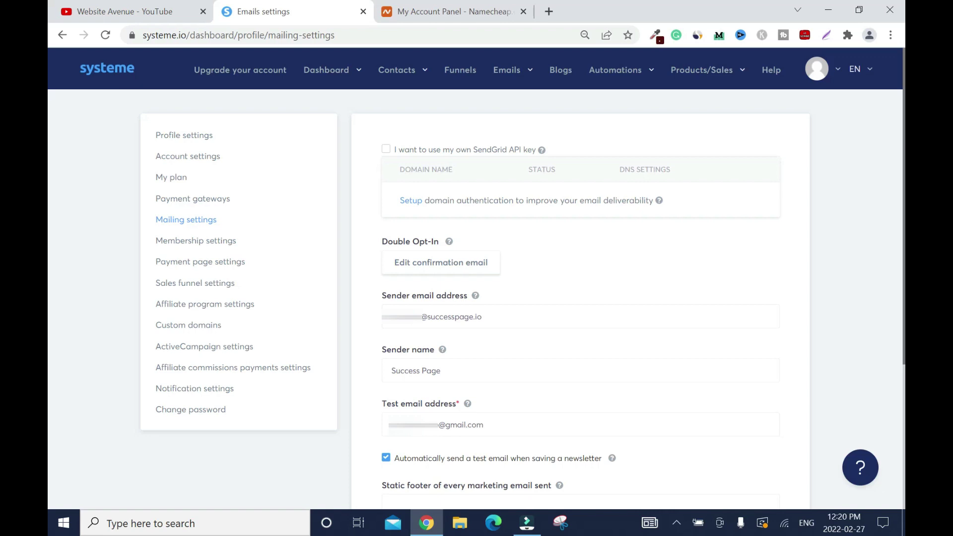
Set up domain authentication for successpage.io to get its three CNAME records
left_click(410, 201)
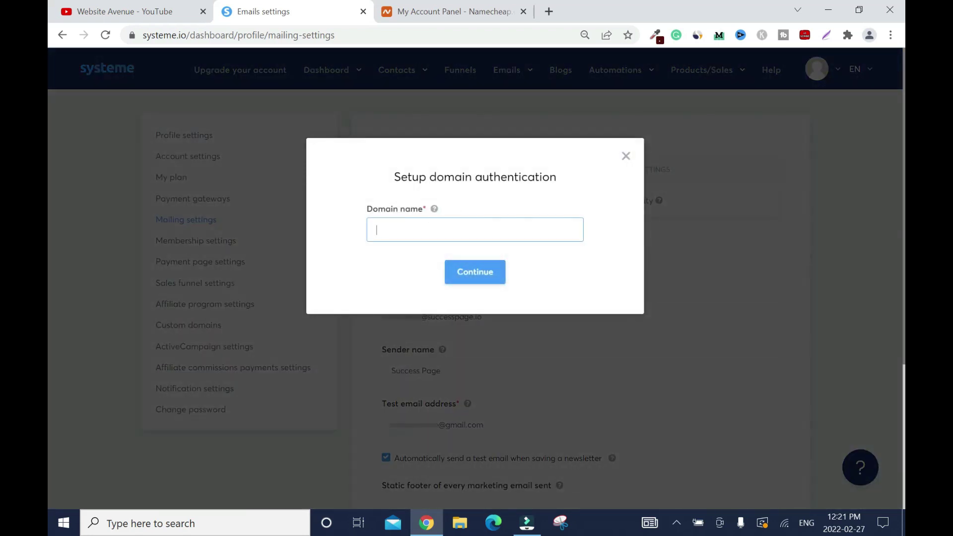
key("Return")
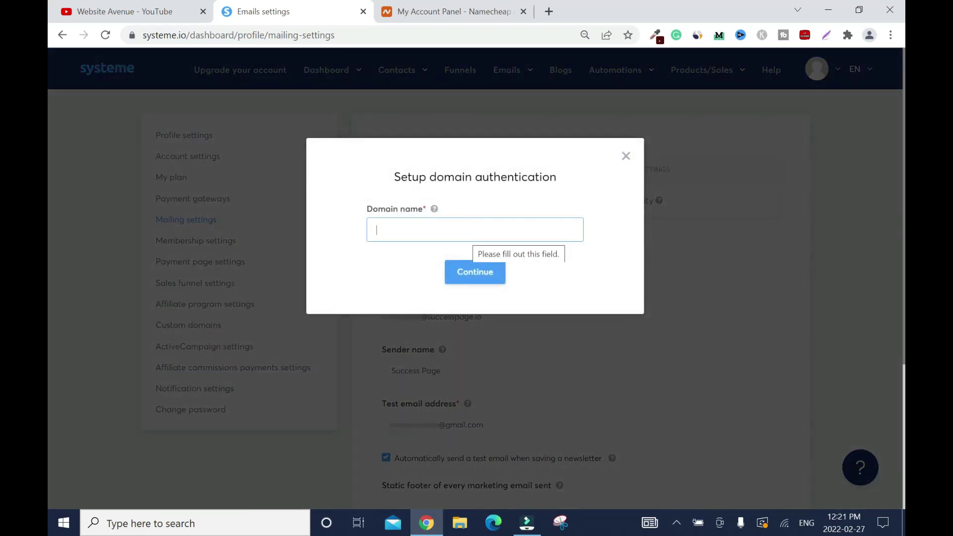
key("Return")
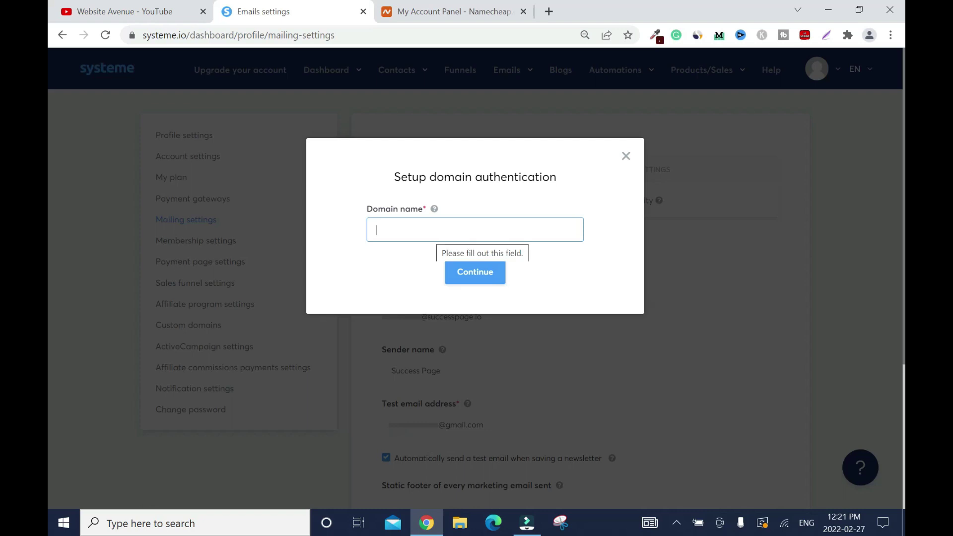
type("su")
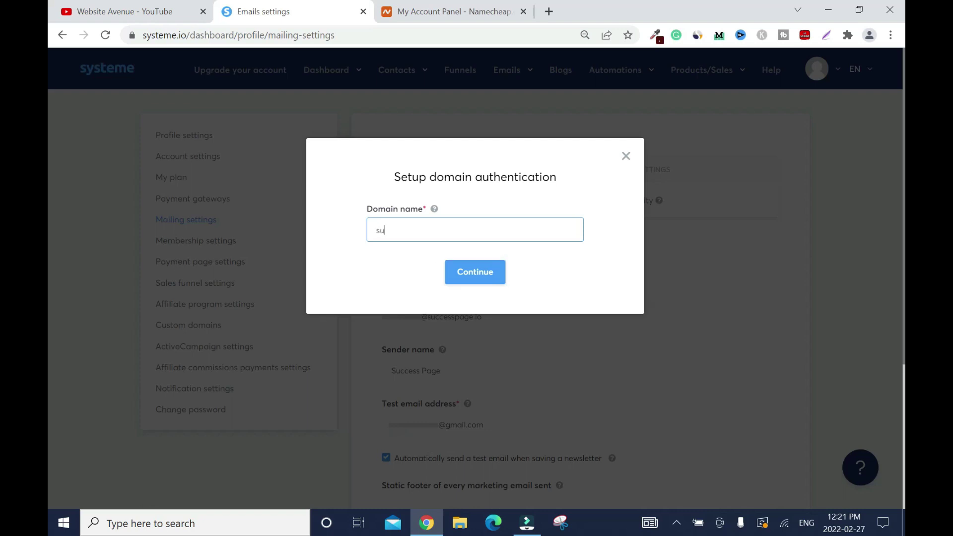
type("ccesspage.io")
left_click(483, 274)
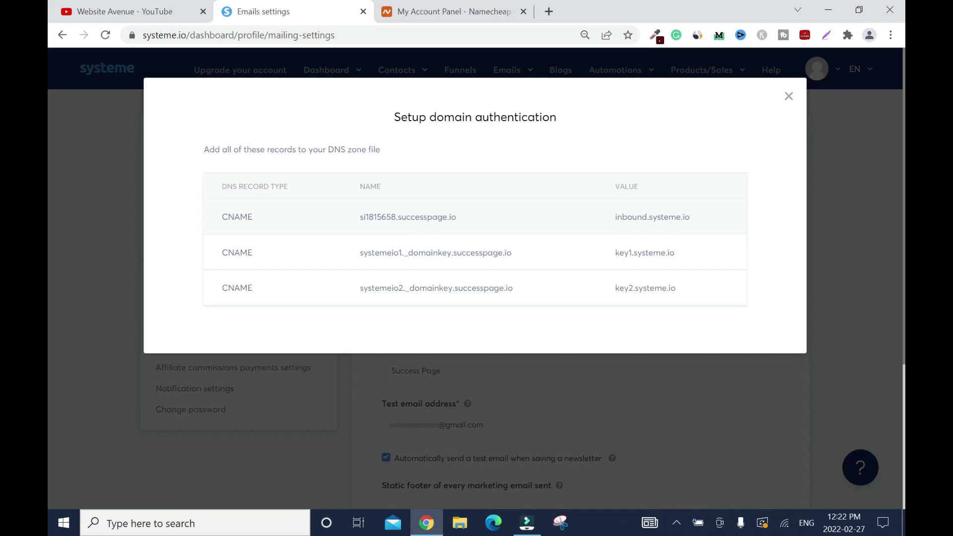
Copy 'si1815658' from the first CNAME record's name
left_click_drag(396, 219, 361, 223)
right_click(367, 219)
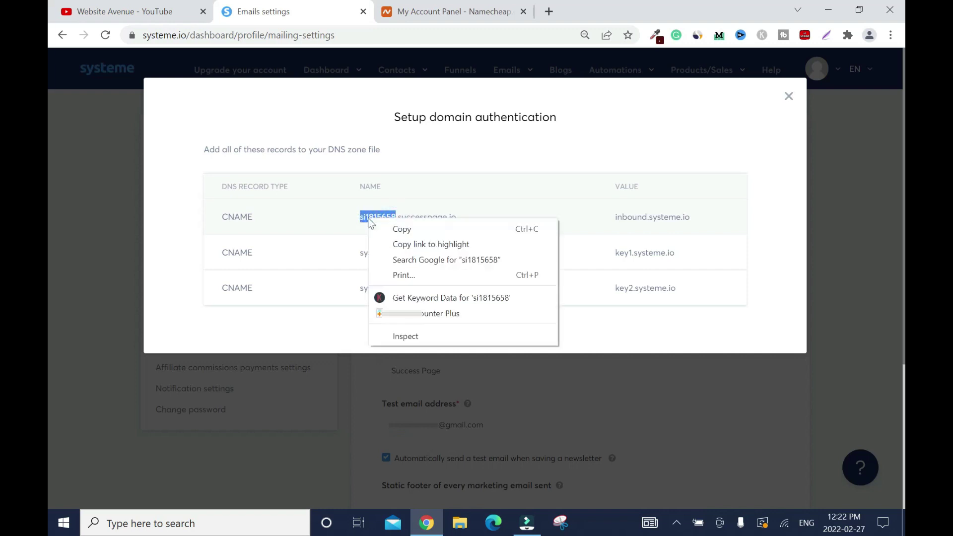
left_click(399, 227)
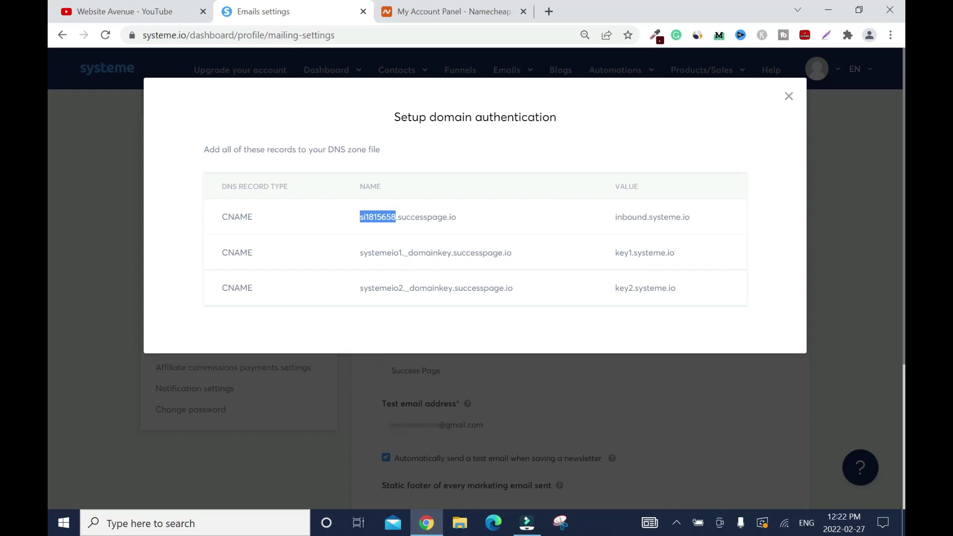
Open successpage.io's Advanced DNS in Namecheap and add a new host record row
left_click(428, 15)
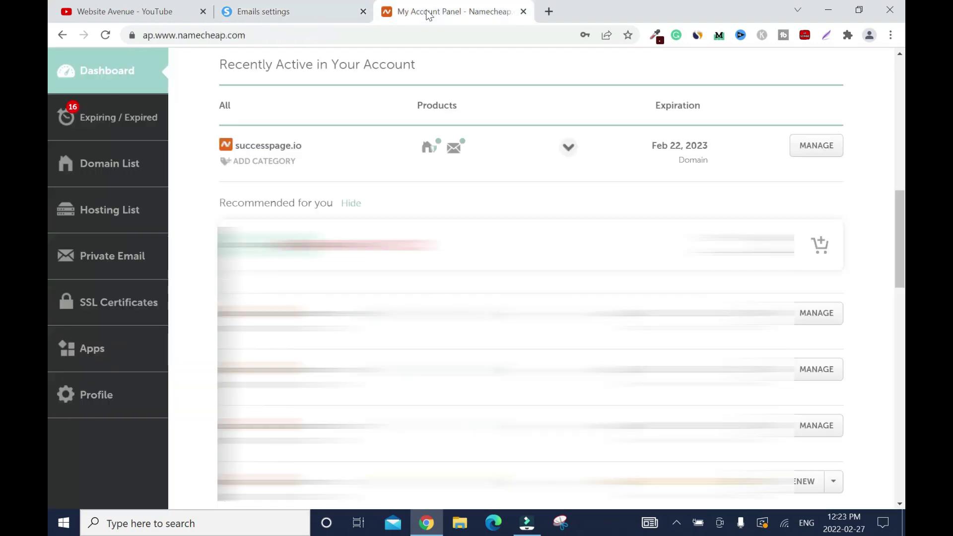
left_click(809, 153)
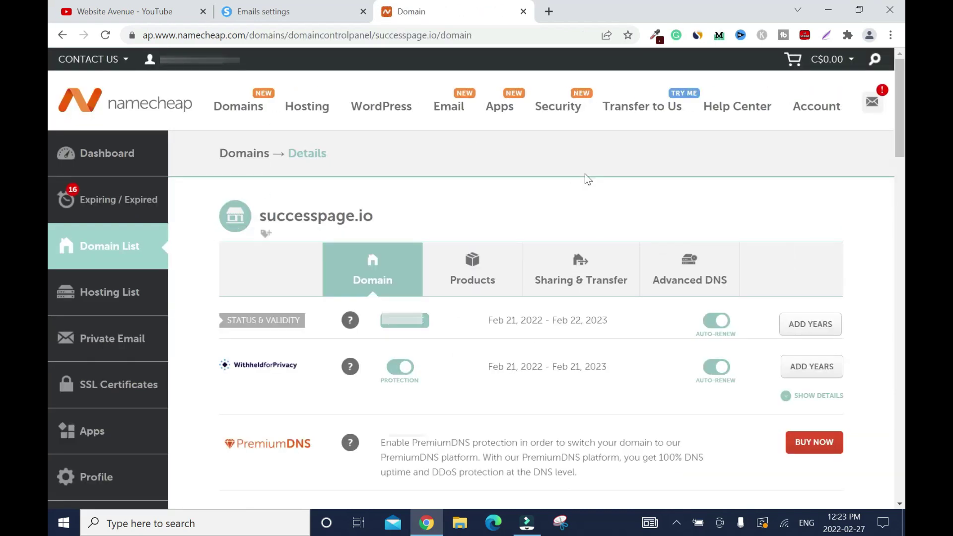
scroll(585, 173, "down", 2)
left_click(685, 197)
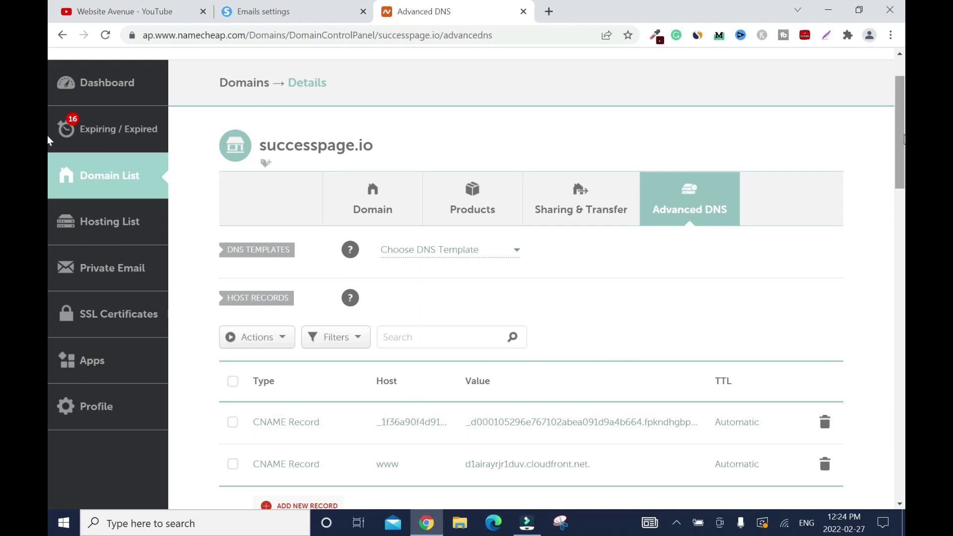
left_click_drag(903, 139, 902, 190)
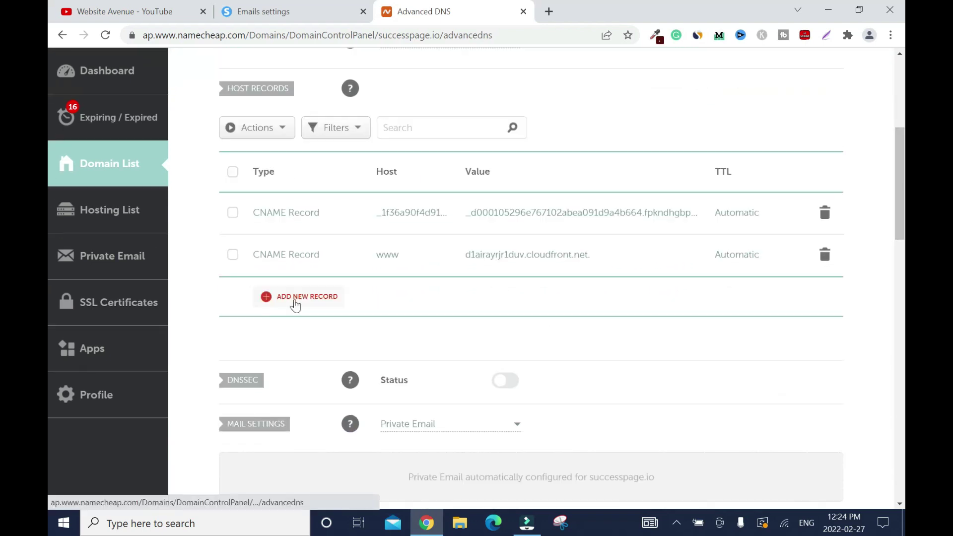
left_click(295, 297)
left_click_drag(351, 310, 350, 339)
Make the new row a CNAME record with host si1815658
left_click(310, 316)
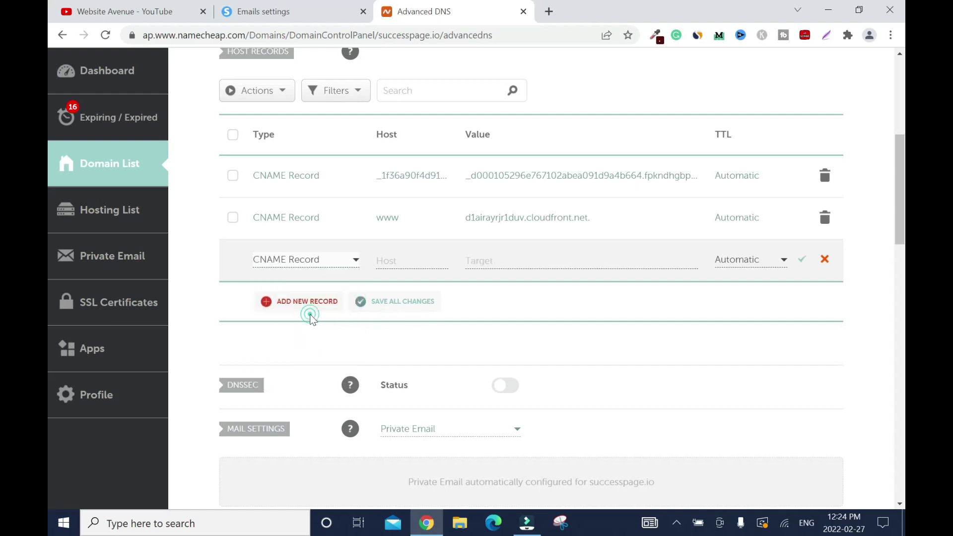
right_click(395, 263)
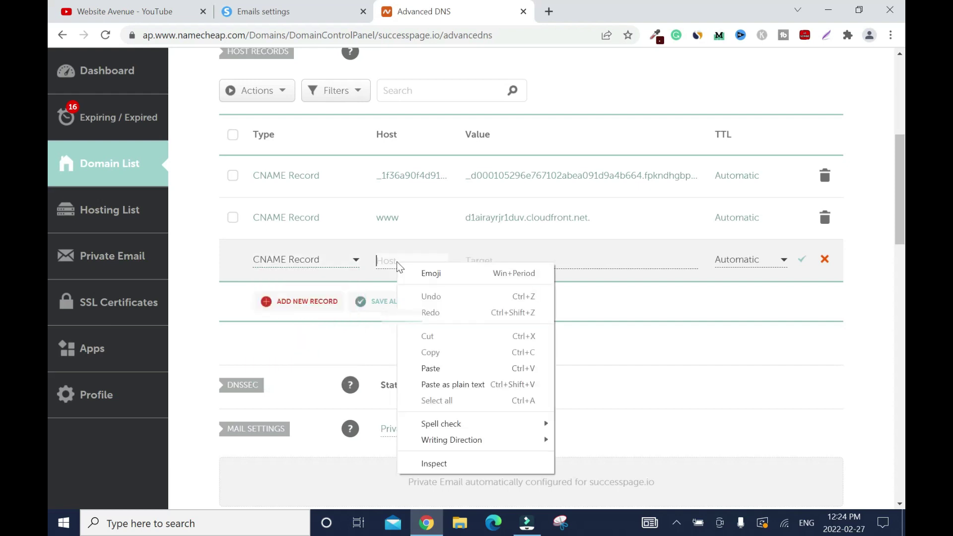
left_click(449, 365)
Copy the target value inbound.systeme.io from Systeme.io's record list
left_click(261, 9)
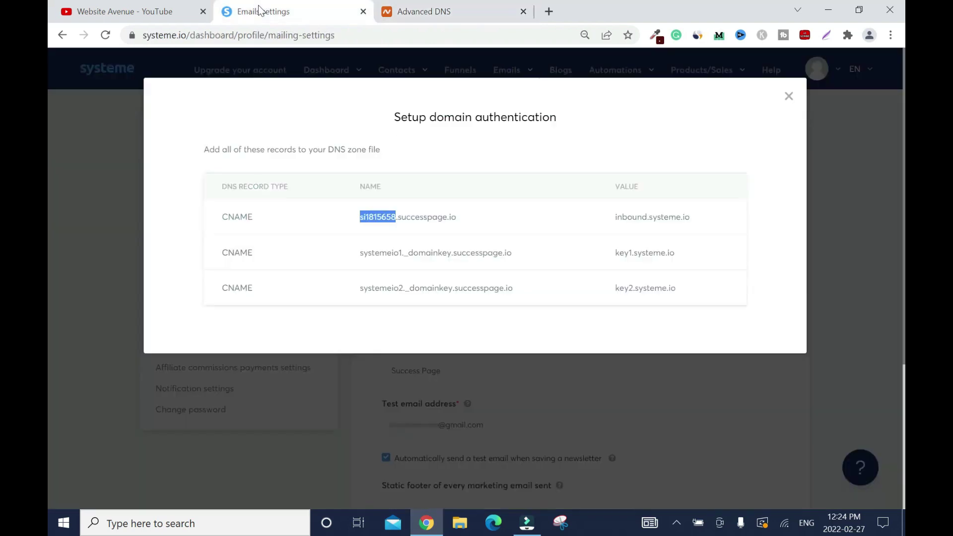
left_click_drag(709, 221, 612, 219)
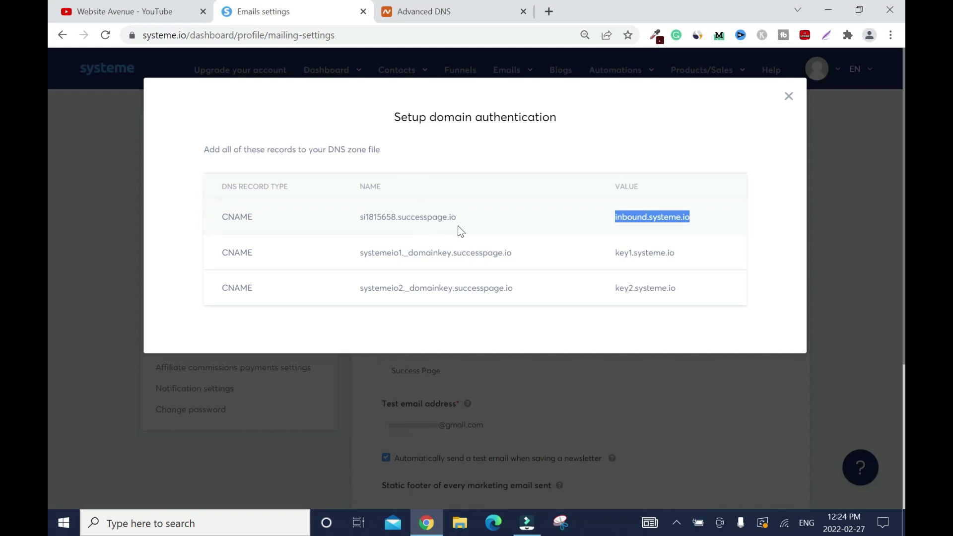
right_click(646, 218)
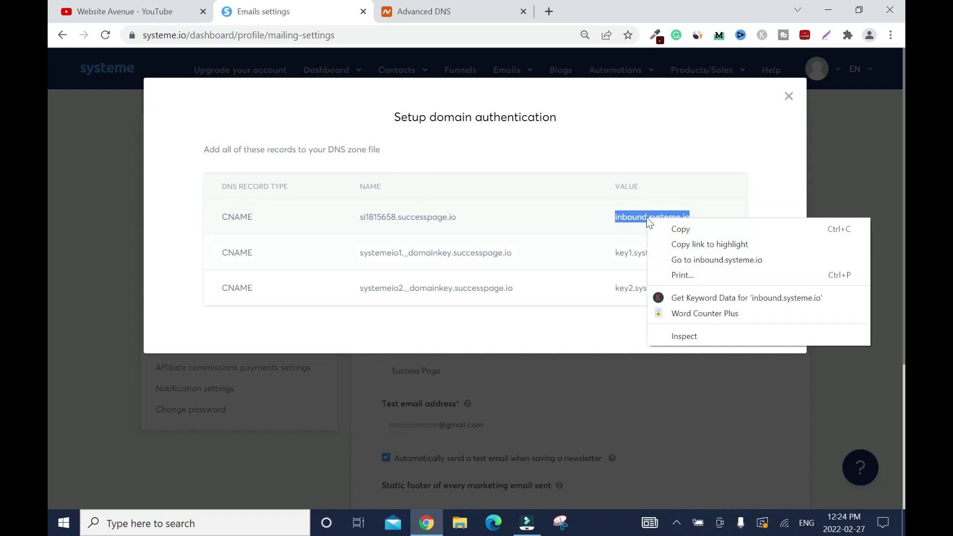
left_click(671, 232)
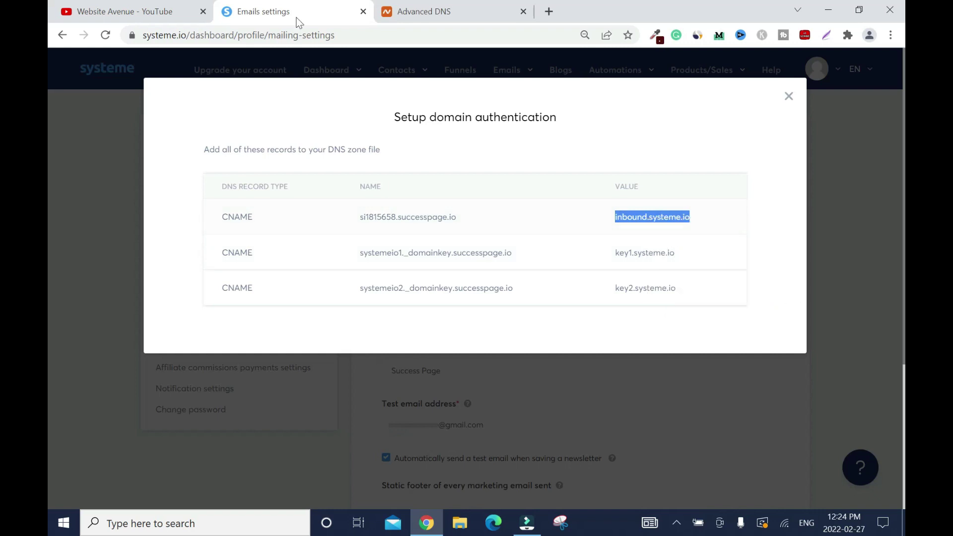
Paste inbound.systeme.io as the record's target and save the CNAME record
left_click(412, 11)
left_click(467, 261)
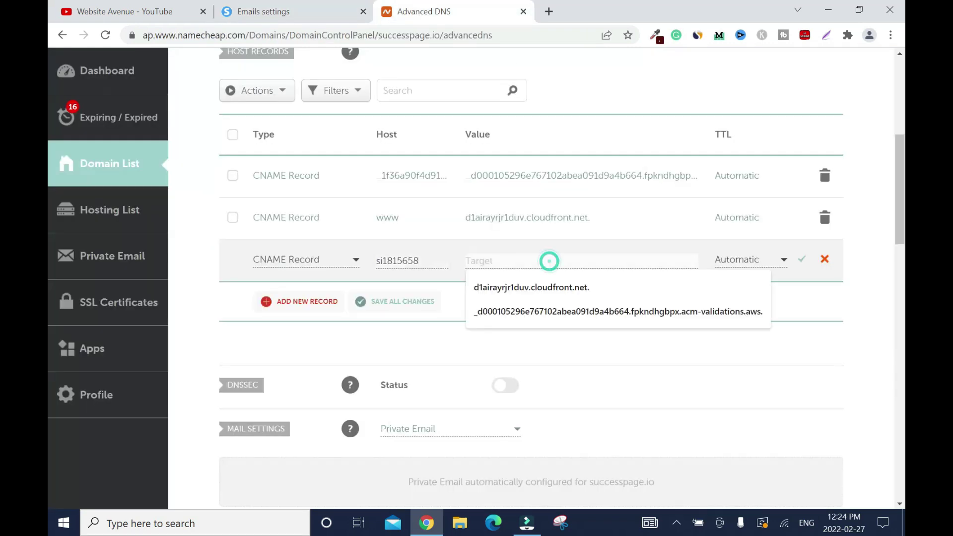
right_click(549, 261)
left_click(594, 367)
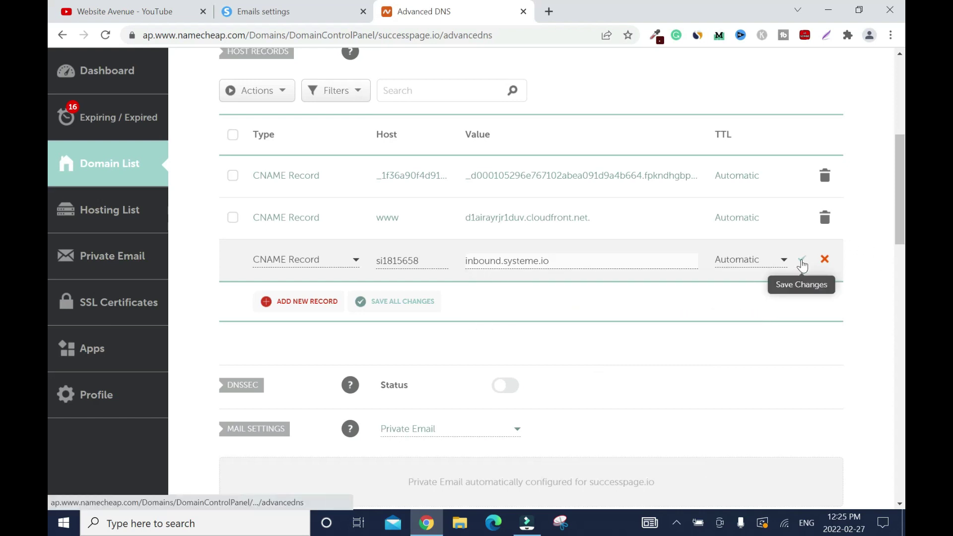
left_click(802, 261)
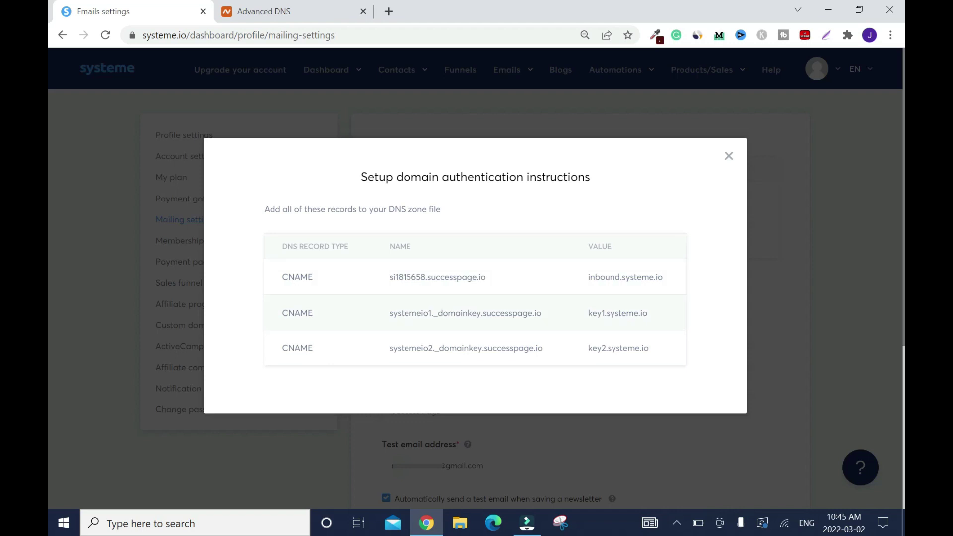
Copy 'systemeio1._domainkey' from the second CNAME record's name
left_click_drag(389, 313, 481, 313)
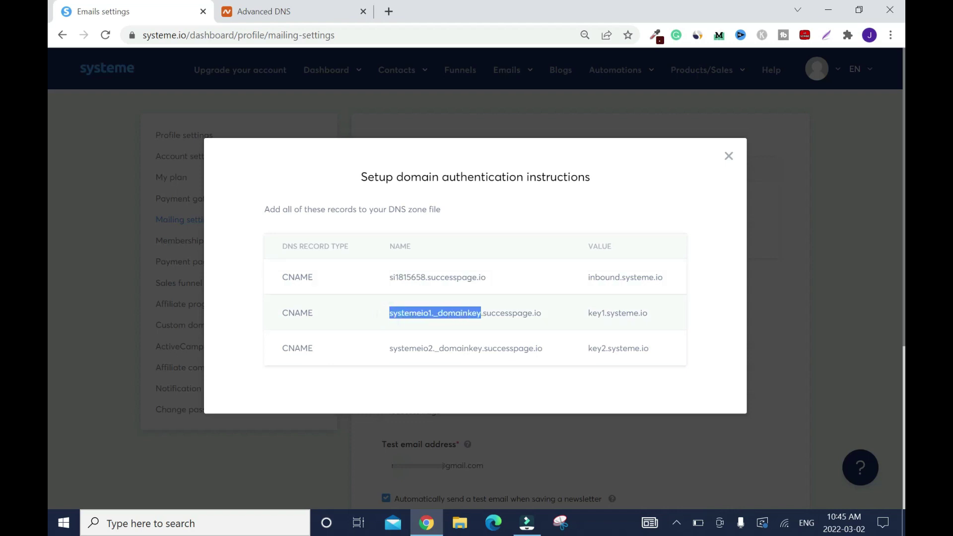
left_click(483, 326)
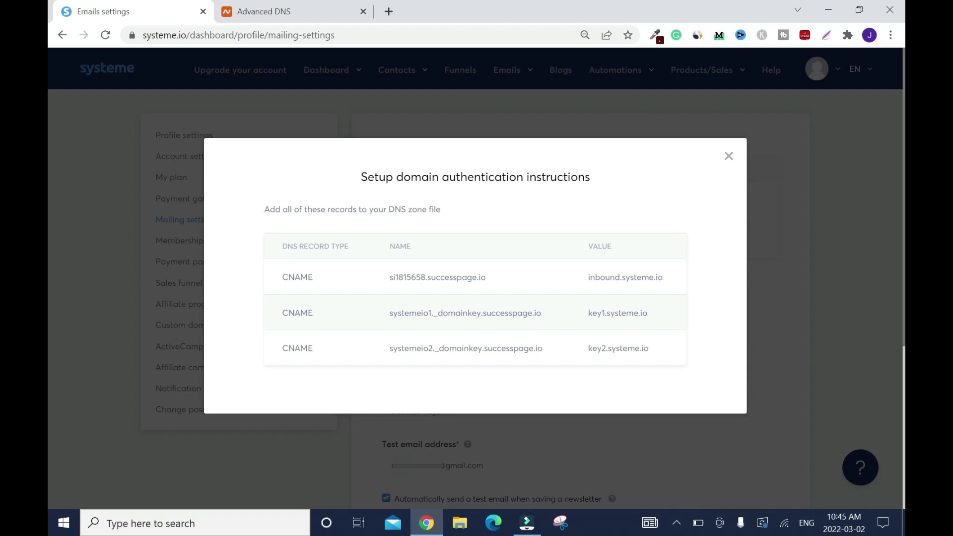
left_click_drag(481, 313, 389, 312)
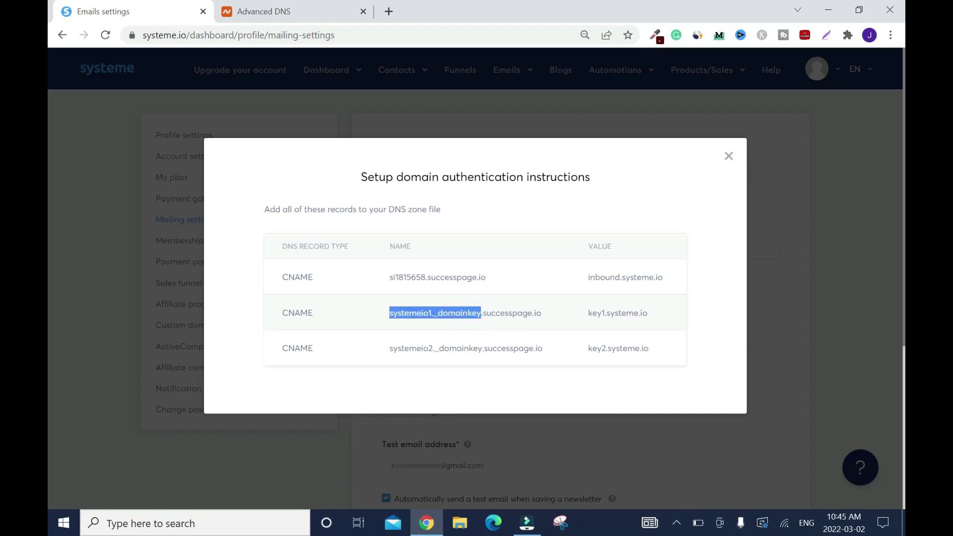
right_click(439, 311)
left_click(472, 323)
Add another CNAME record row in Namecheap with host systemeio1._domainkey
left_click(281, 13)
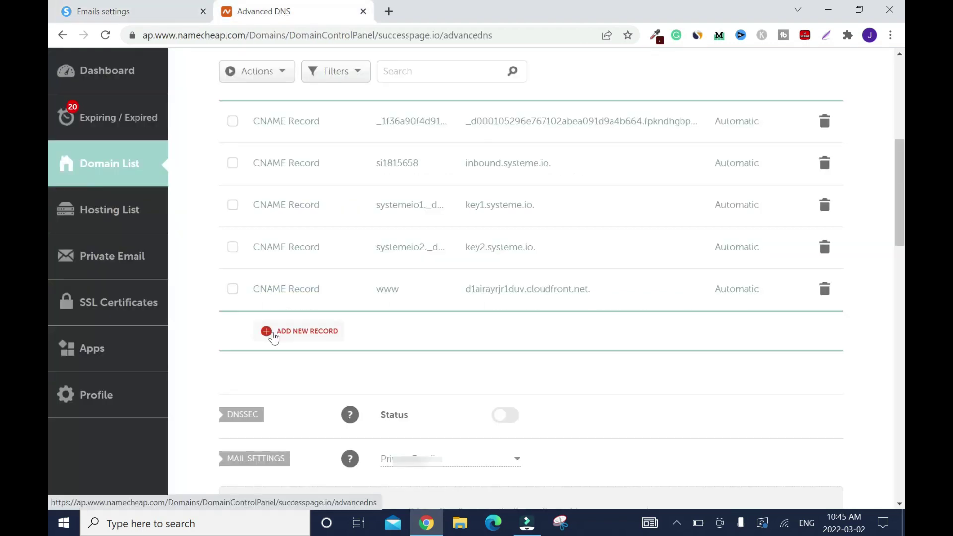
left_click(272, 337)
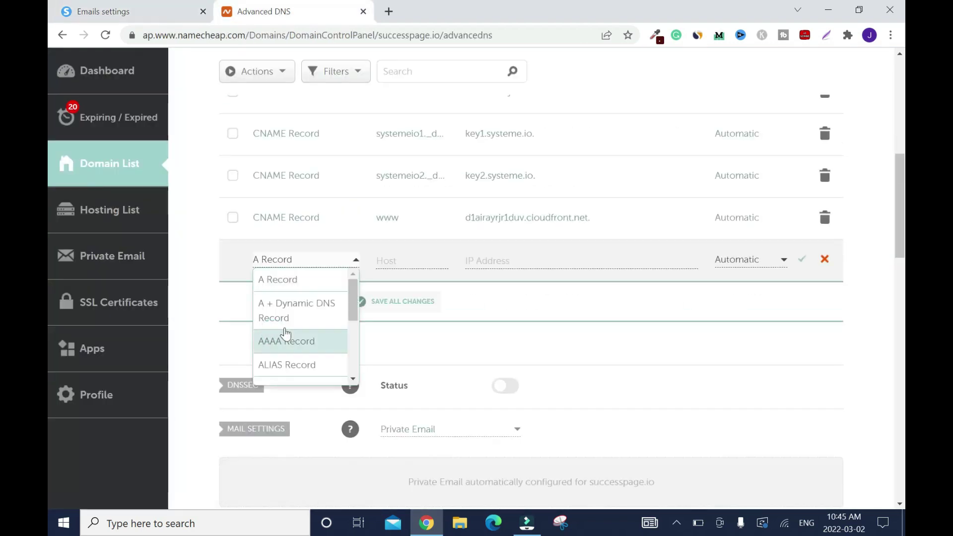
scroll(352, 328, "down", 1)
scroll(354, 335, "down", 3)
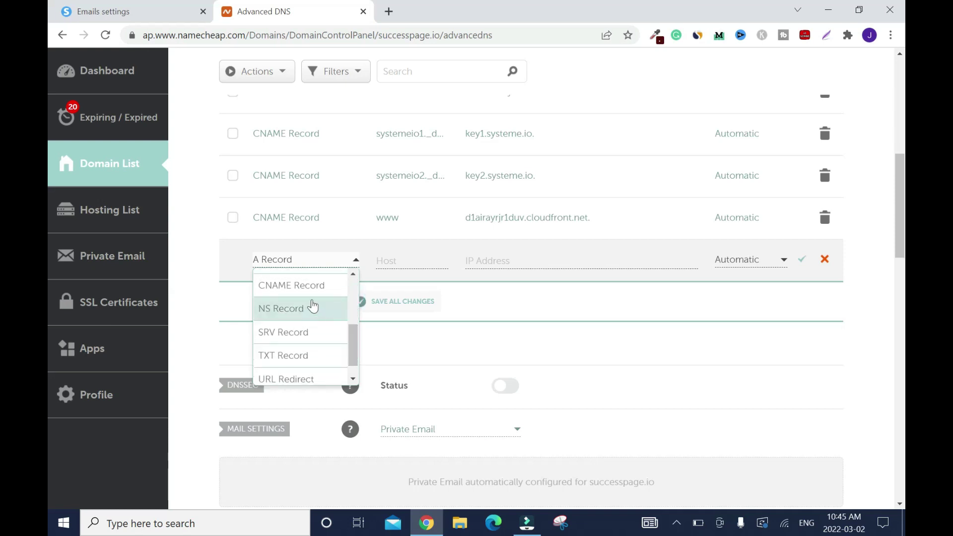
left_click(315, 290)
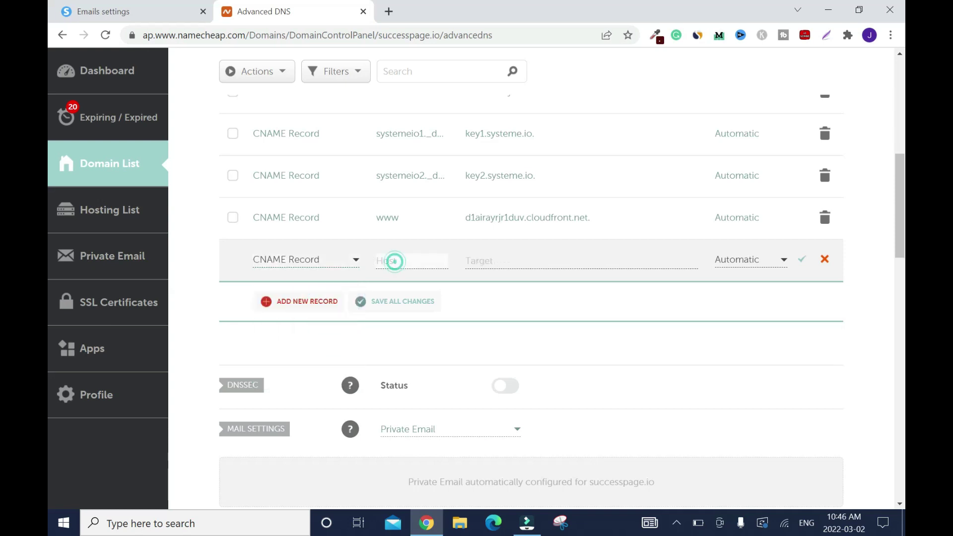
right_click(394, 260)
left_click(448, 382)
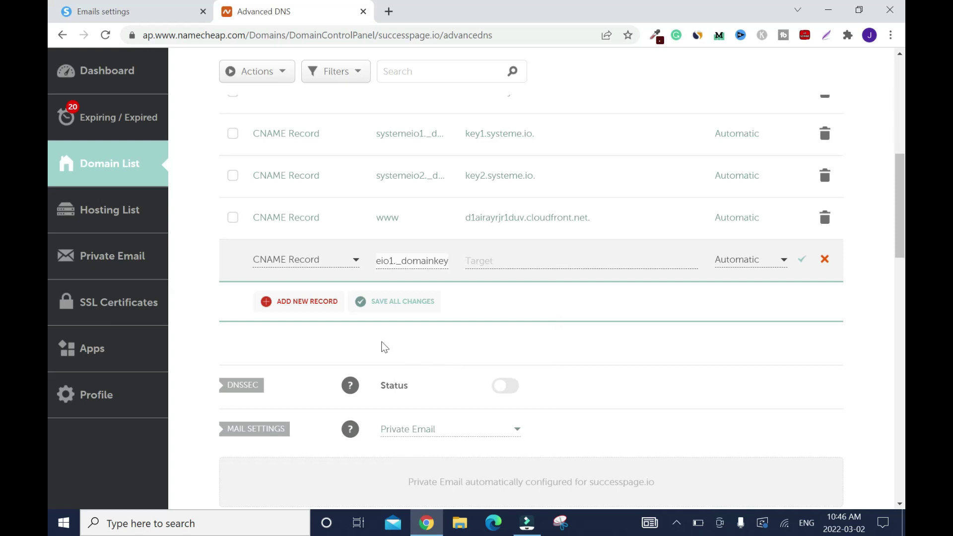
Copy key1.systeme.io from Systeme.io and paste it as the row's target
left_click(106, 9)
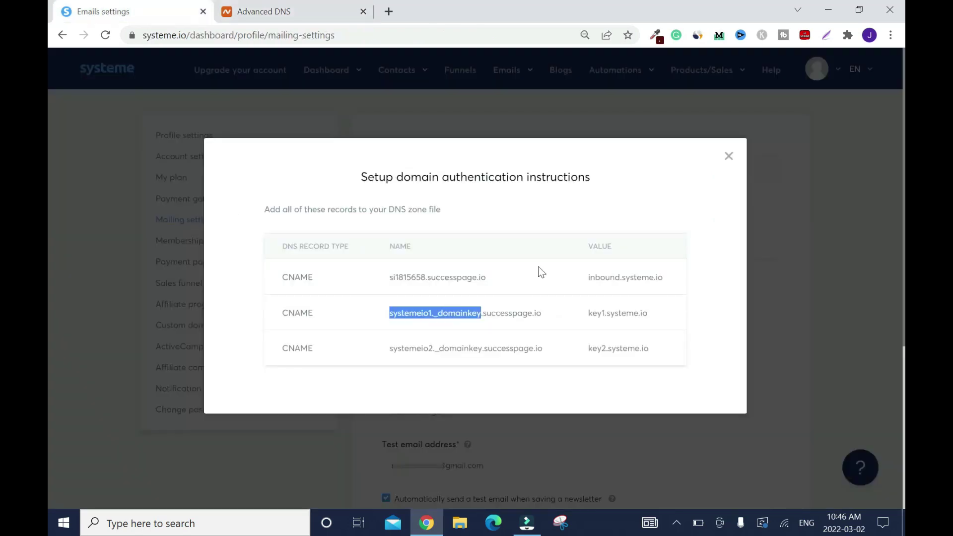
left_click(576, 322)
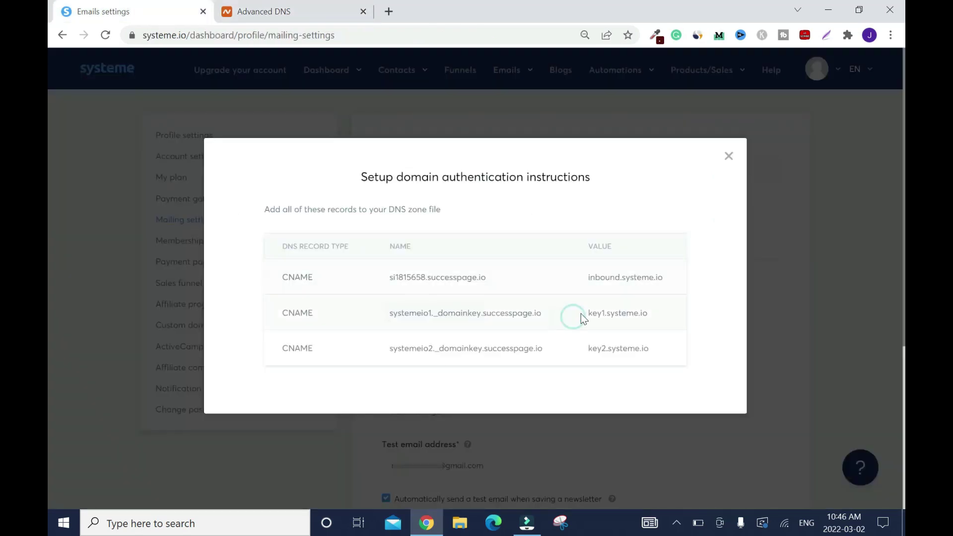
left_click_drag(580, 313, 648, 313)
right_click(615, 315)
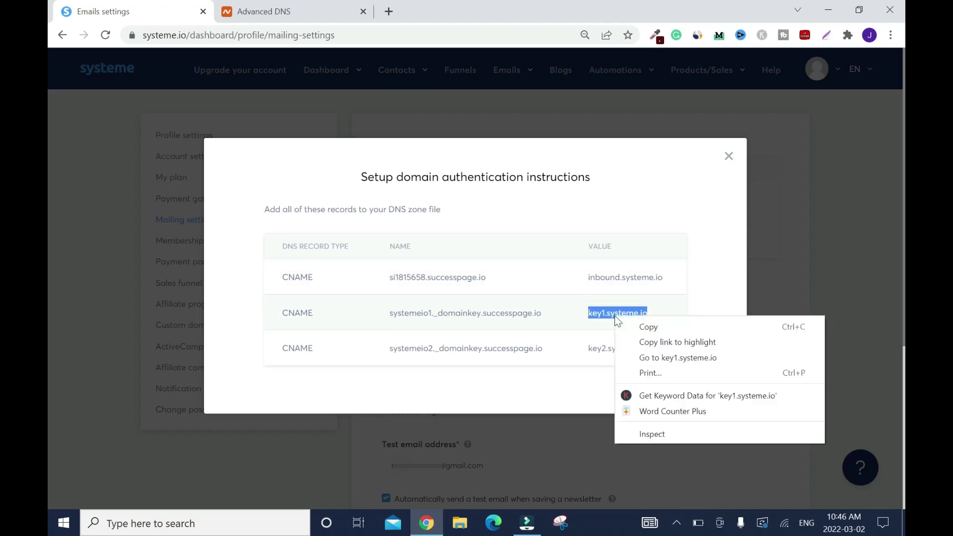
left_click(660, 326)
left_click(265, 11)
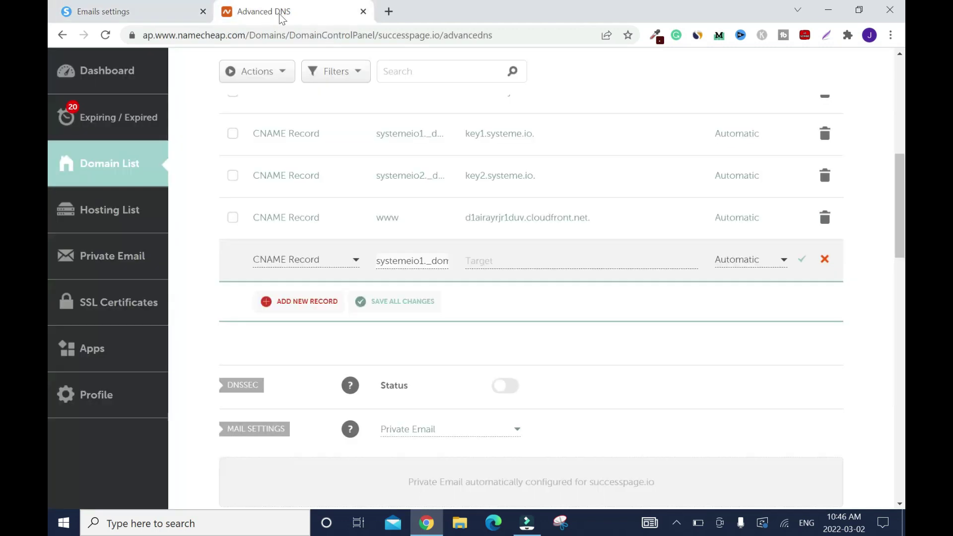
left_click(493, 262)
right_click(493, 262)
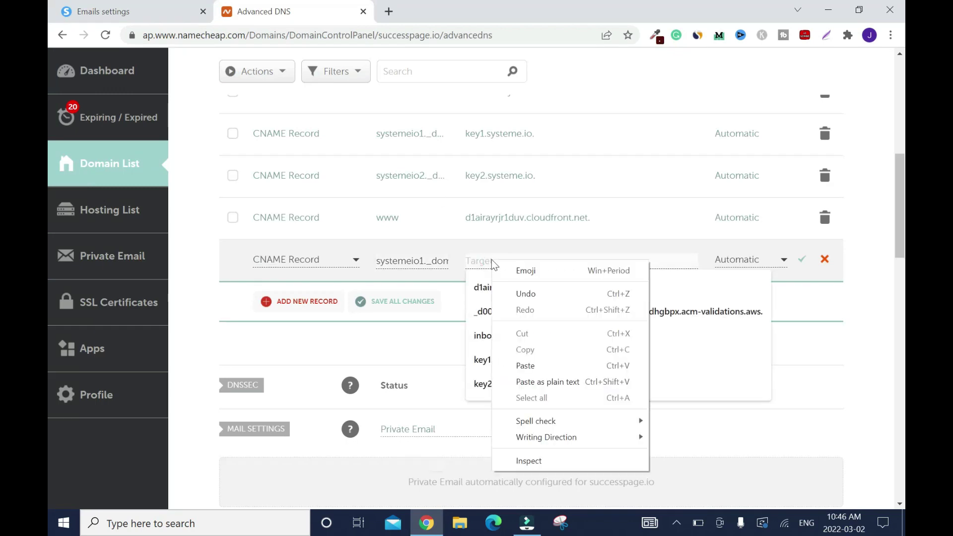
left_click(539, 367)
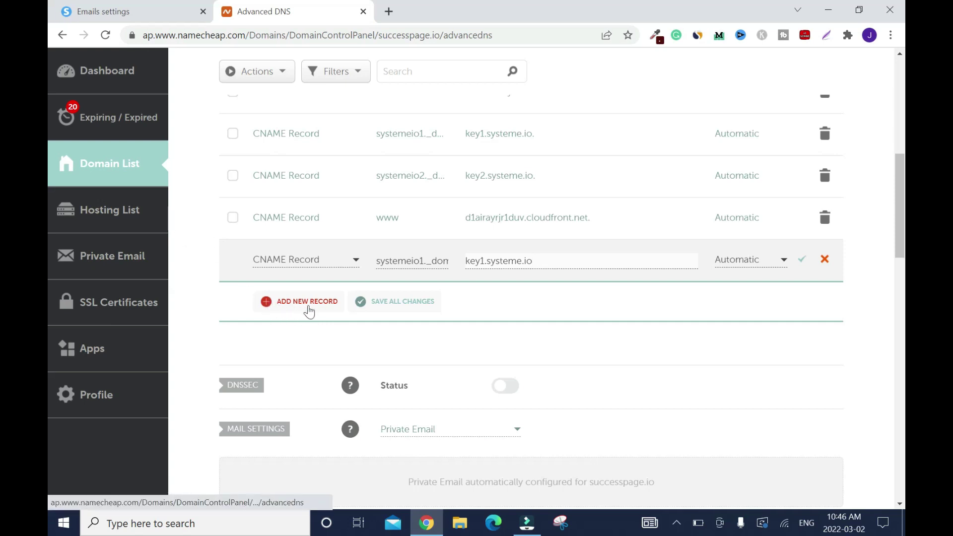
left_click(114, 11)
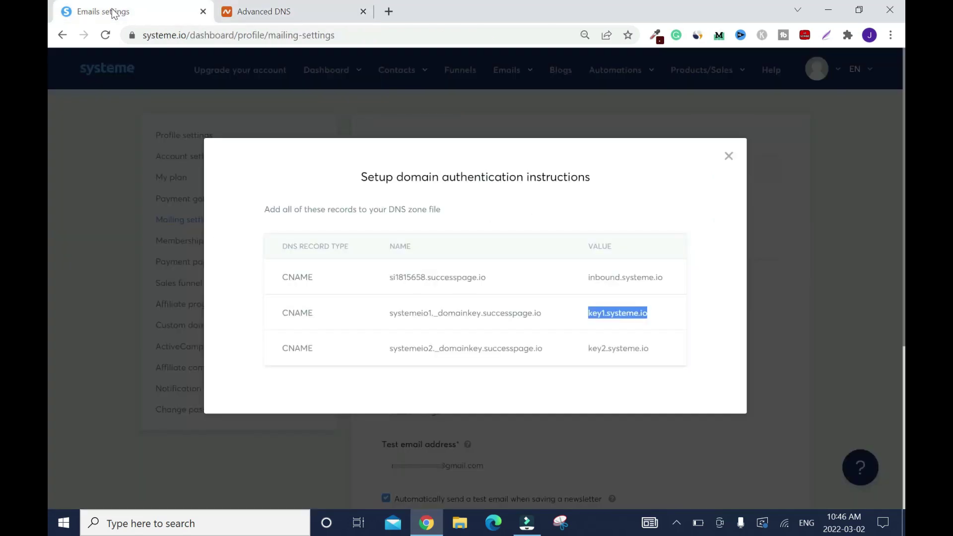
left_click_drag(389, 348, 428, 348)
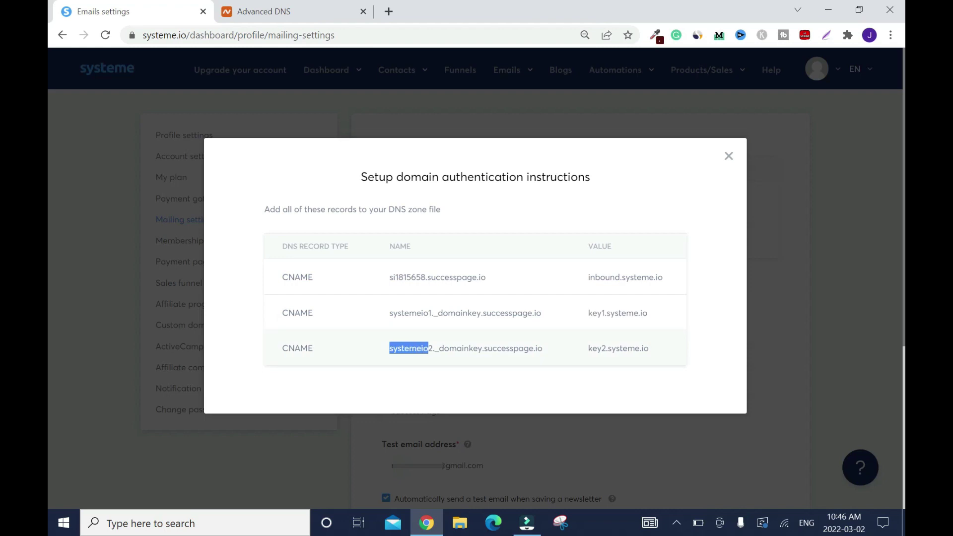
left_click_drag(427, 348, 456, 348)
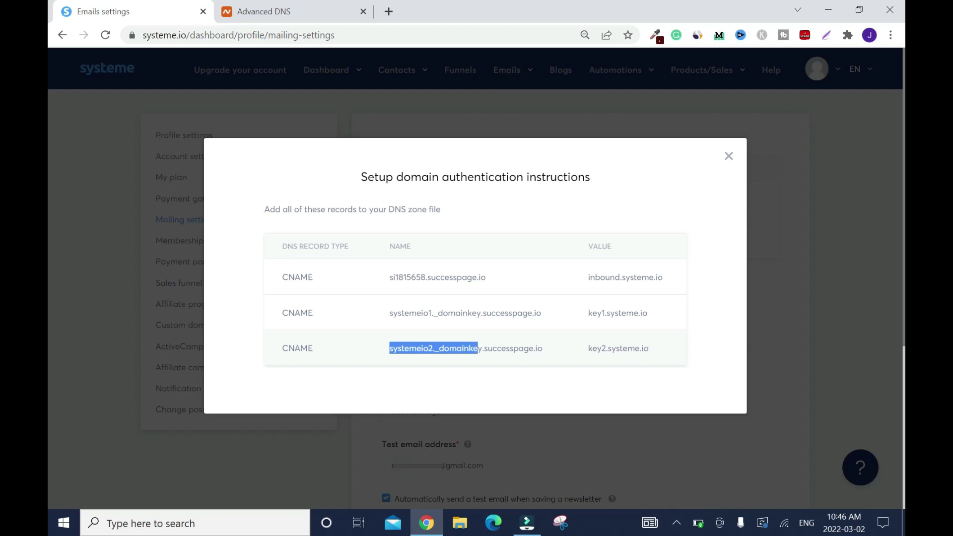
left_click_drag(477, 348, 482, 348)
right_click(455, 348)
left_click(499, 359)
left_click(272, 10)
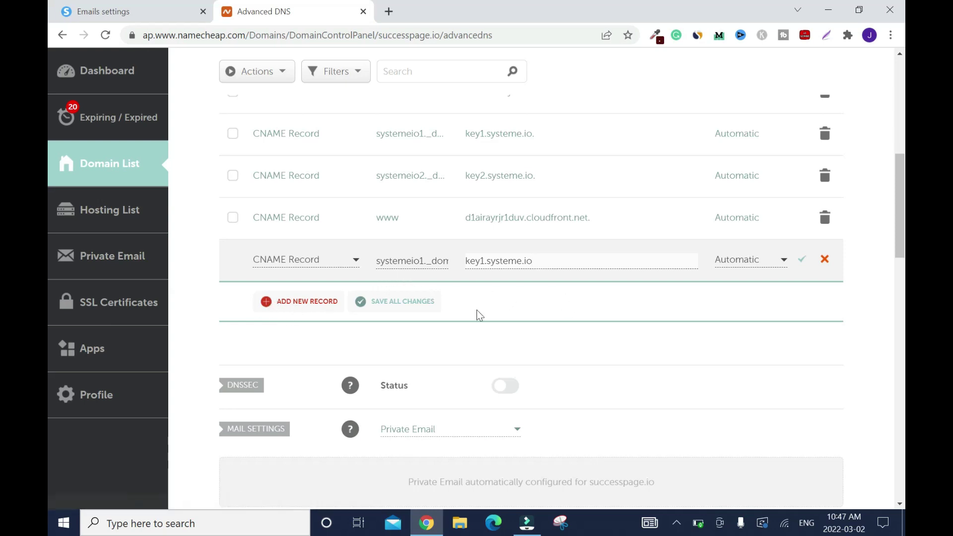
left_click(114, 11)
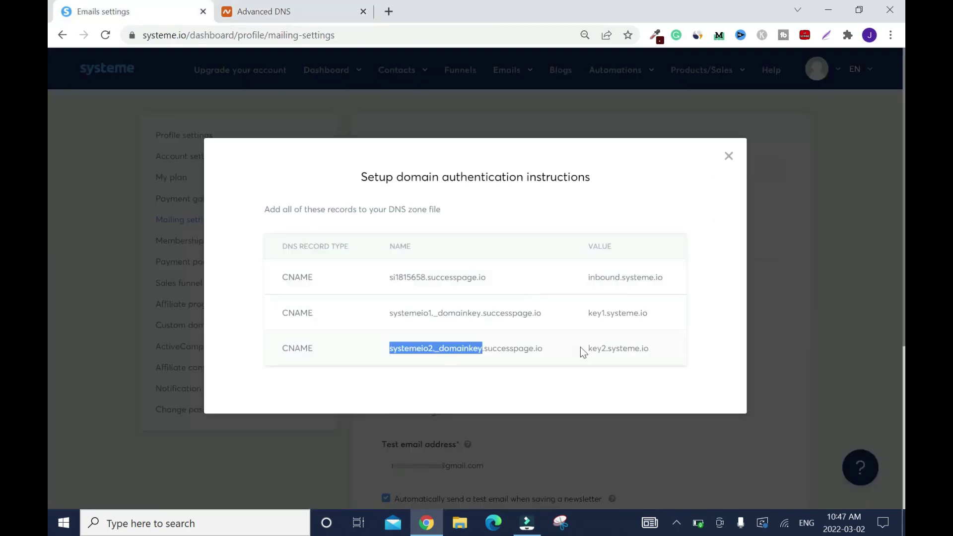
left_click_drag(585, 348, 668, 346)
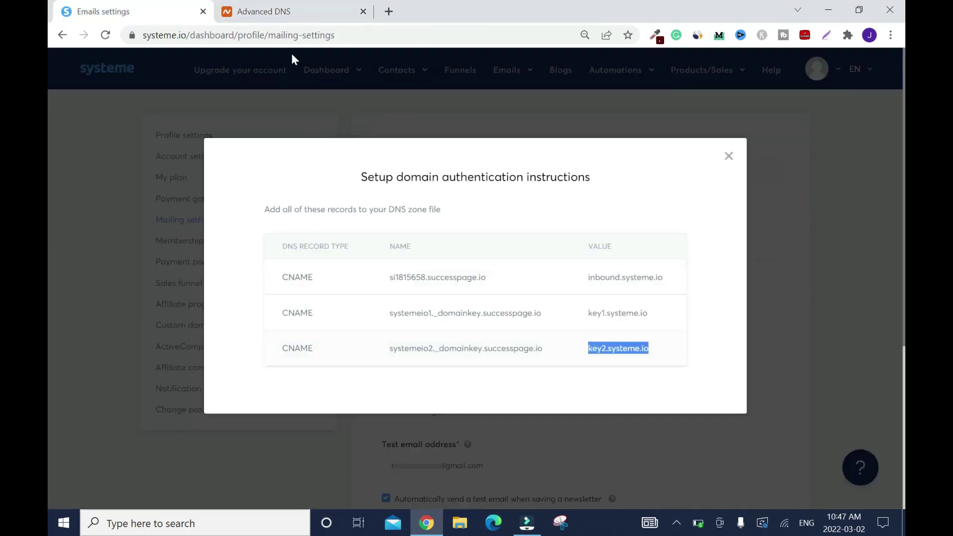
left_click(254, 4)
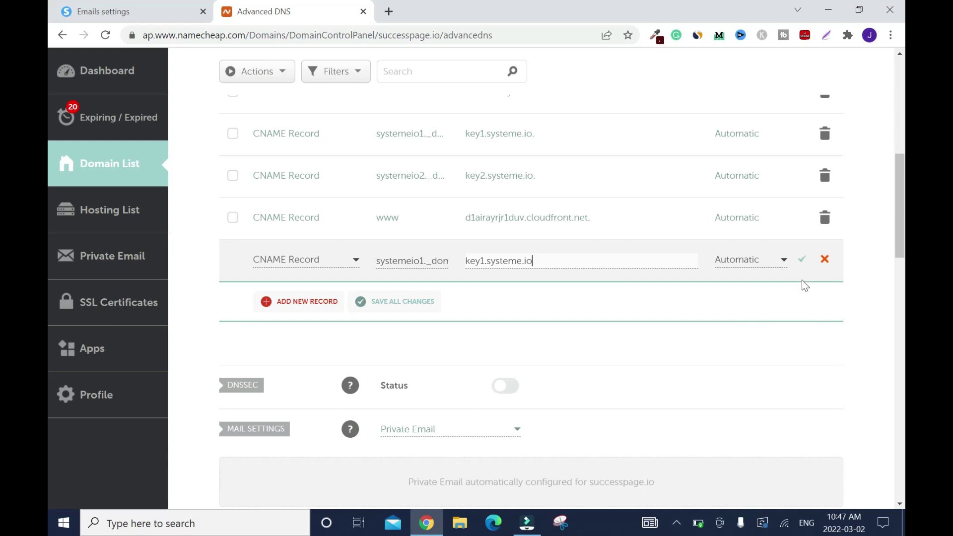
Clear the duplicate row's key1.systeme.io target and host, then cancel the unsaved row
triple_click(542, 260)
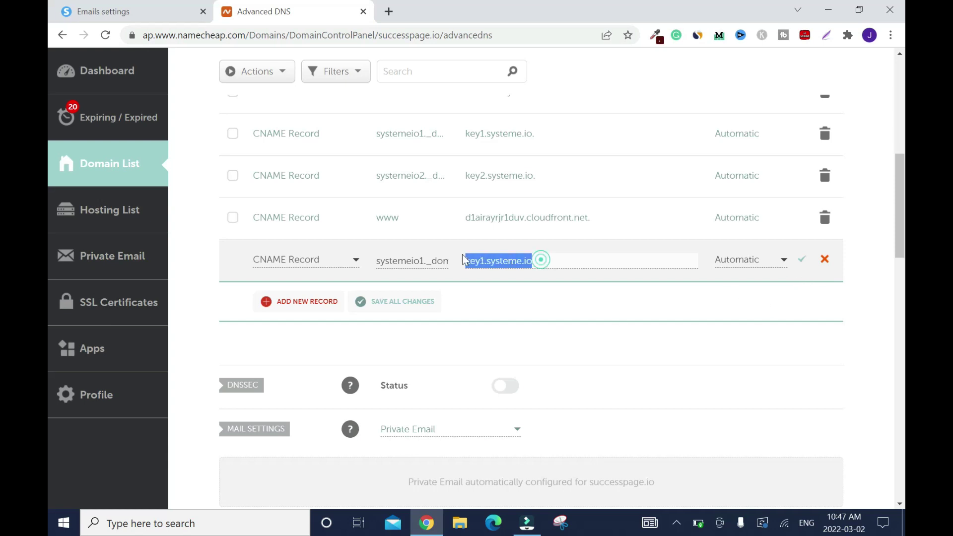
key("BackSpace")
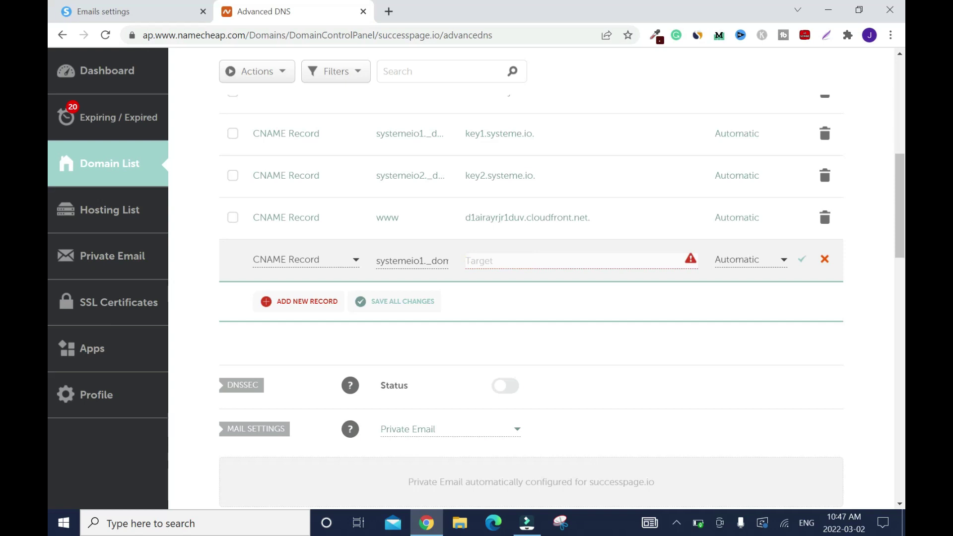
left_click_drag(448, 261, 377, 256)
key("BackSpace")
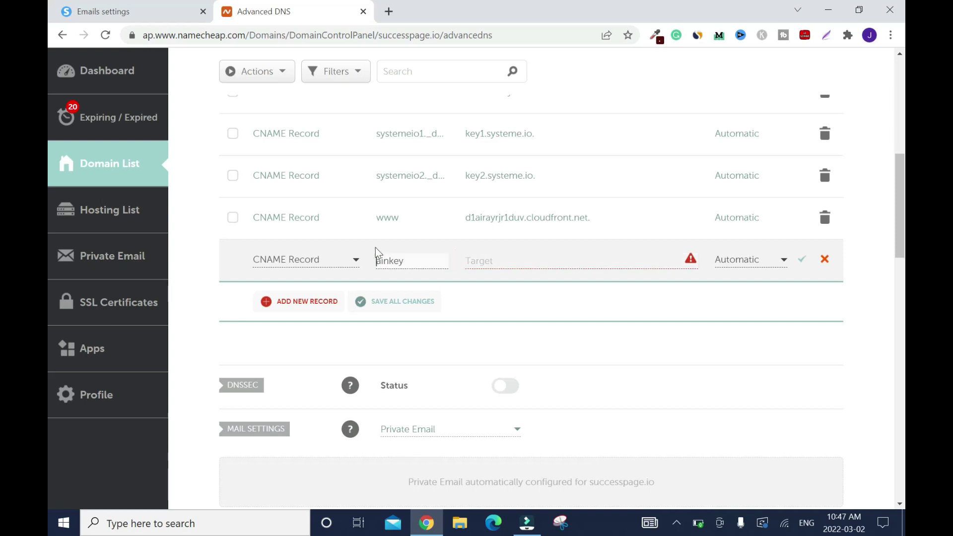
left_click(824, 259)
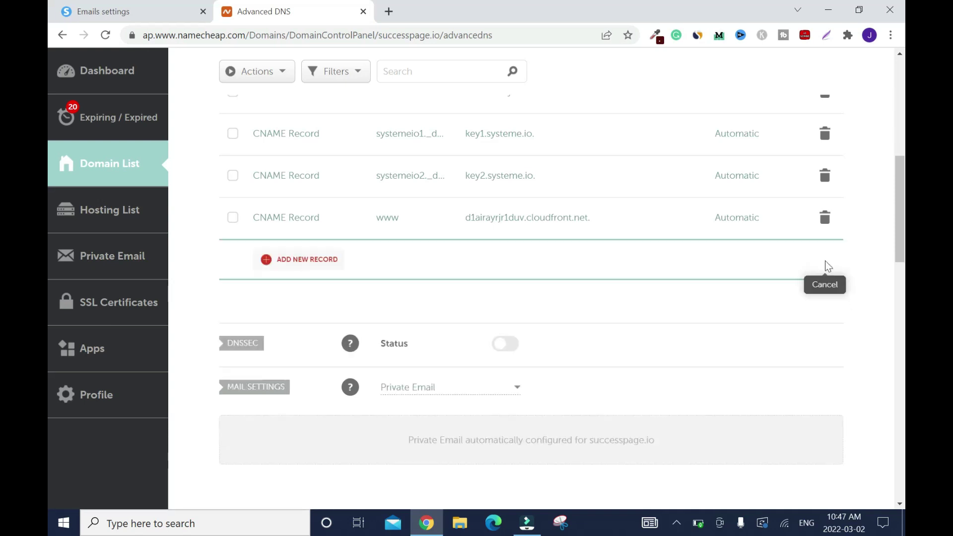
scroll(50, 241, "up", 4)
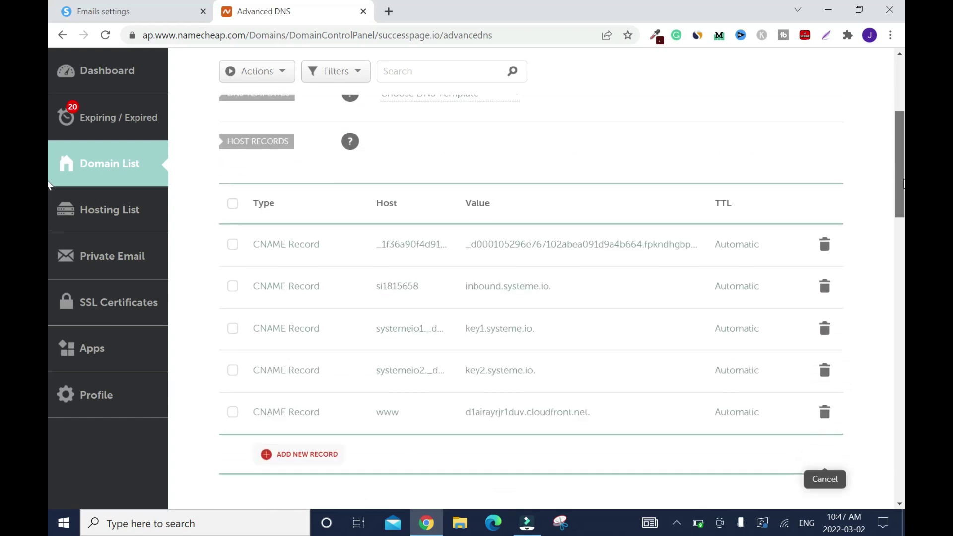
scroll(50, 206, "down", 1)
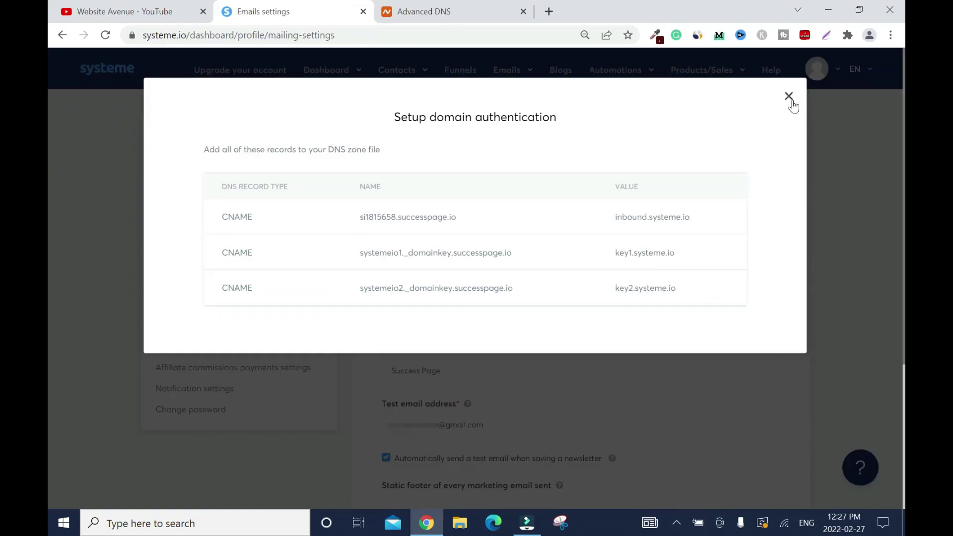
Close the authentication dialog and confirm successpage.io shows as Verified
left_click(788, 96)
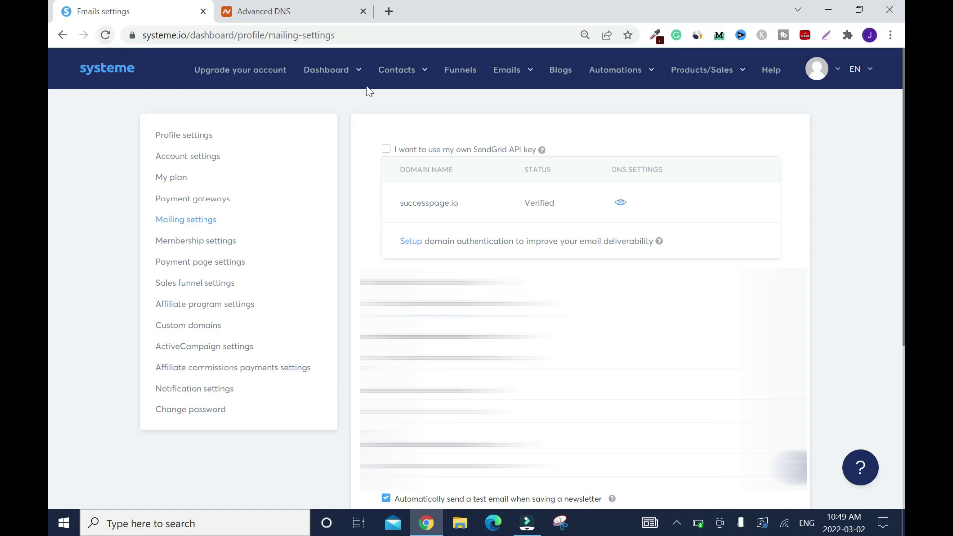
mouse_move(531, 219)
Switch to Namecheap to view successpage.io's five CNAME host records
left_click(264, 13)
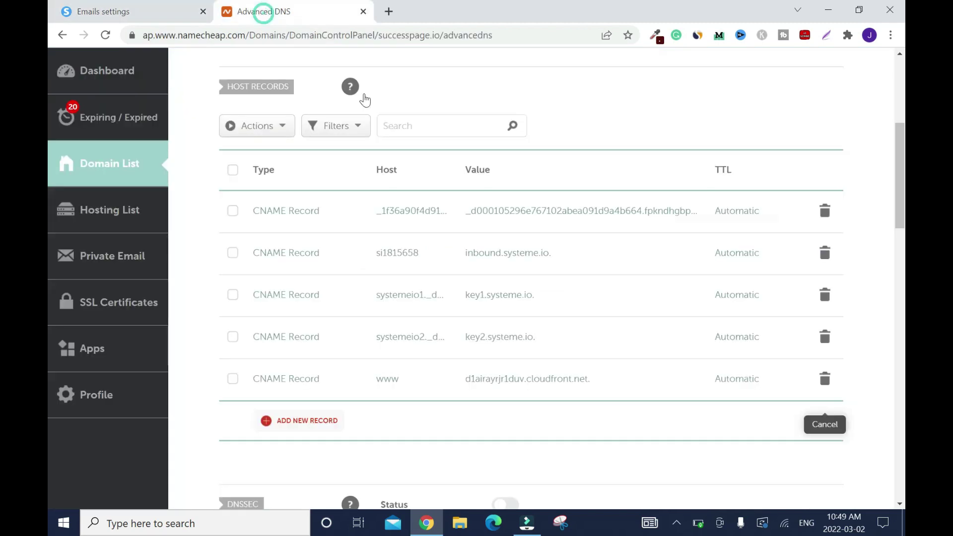